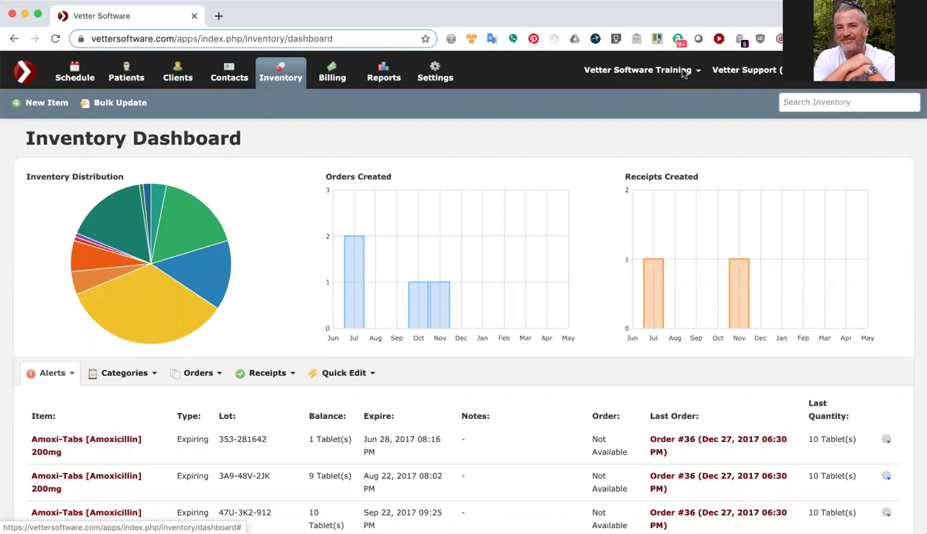
Search the inventory for "exam" and open the Canine Exam item.
click(866, 99)
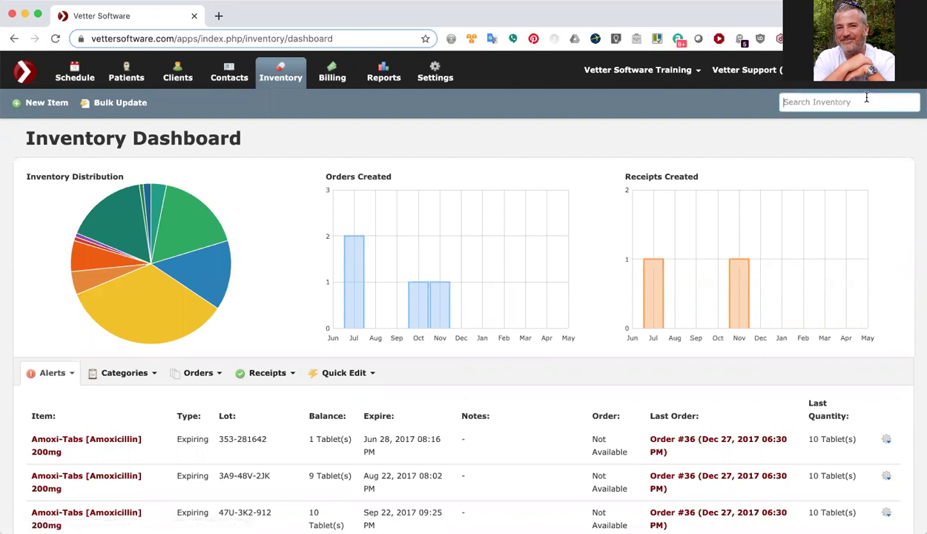
text(exam)
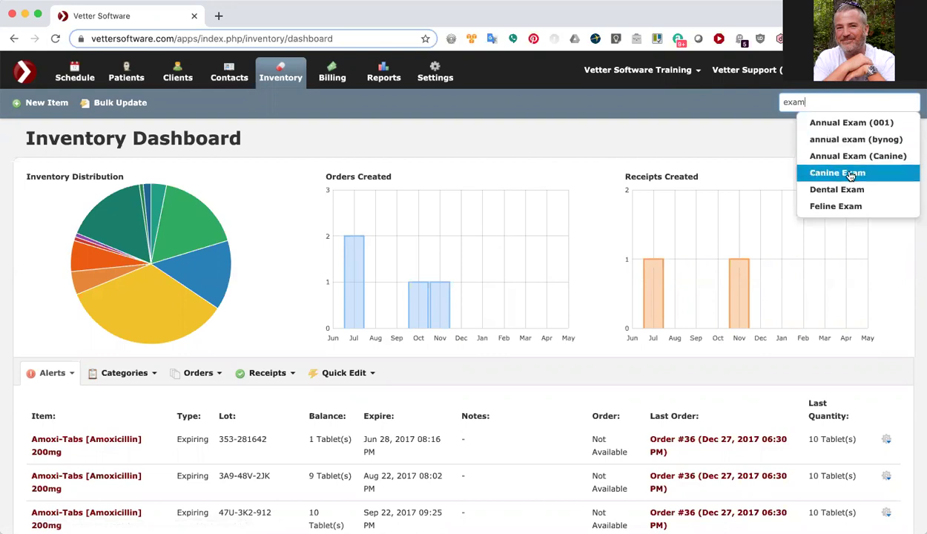
click(851, 174)
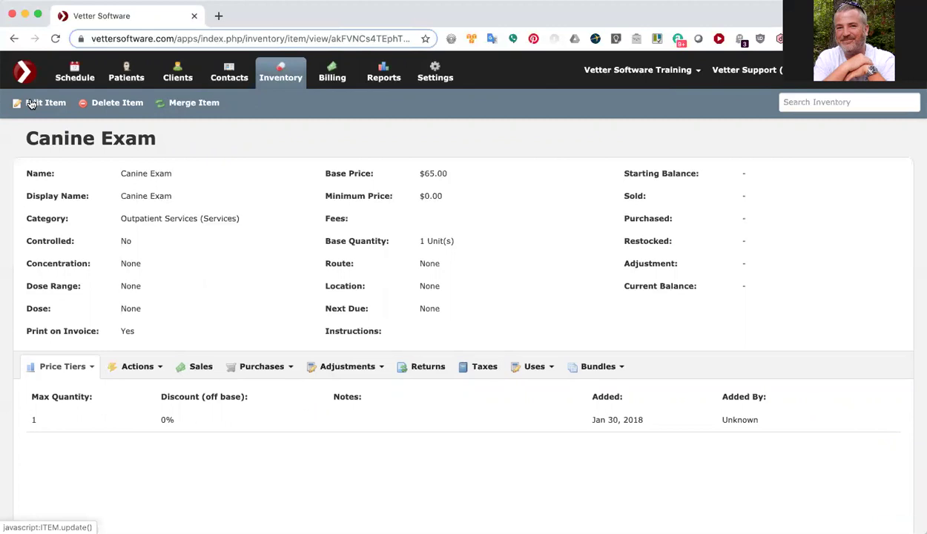
Set the Canine Exam item's Next Due interval to 12 months and save the item.
click(32, 104)
click(469, 320)
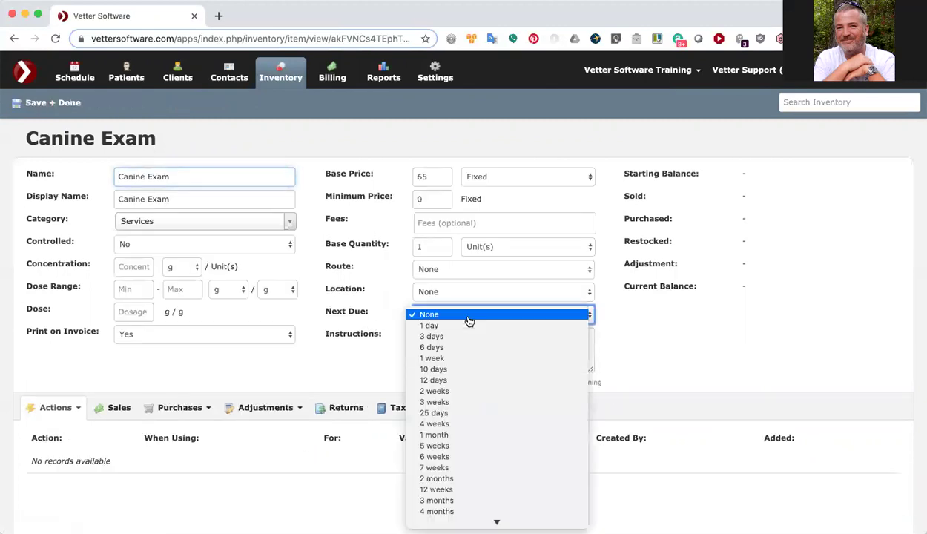
scroll(482, 414, down, 3)
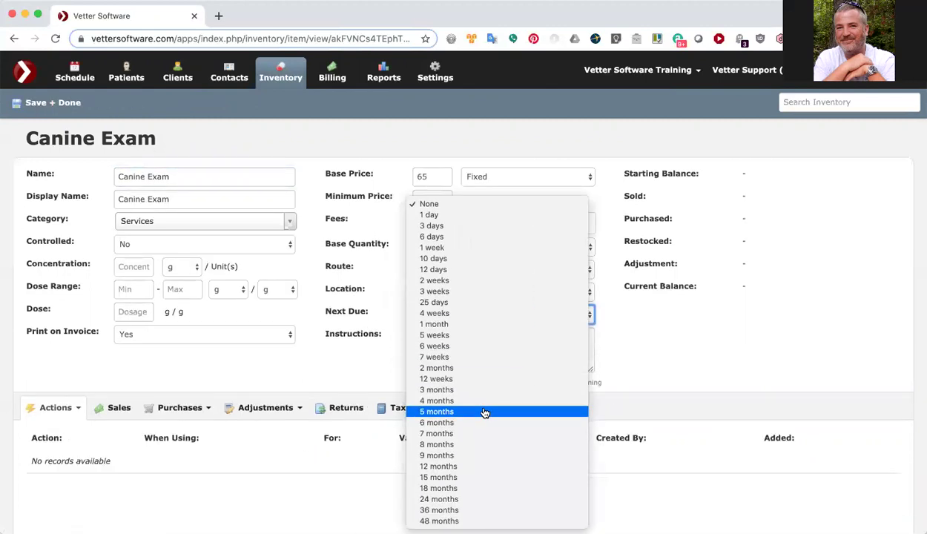
click(469, 467)
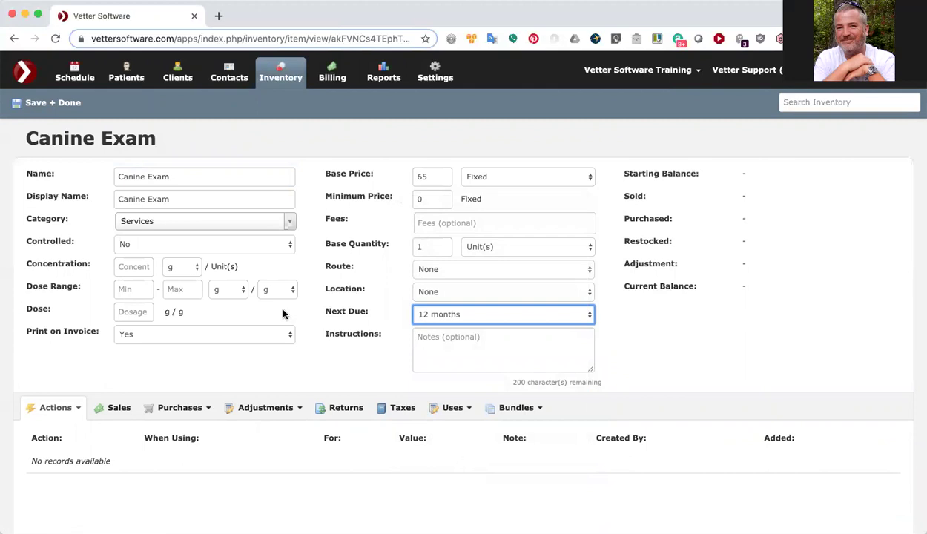
click(42, 108)
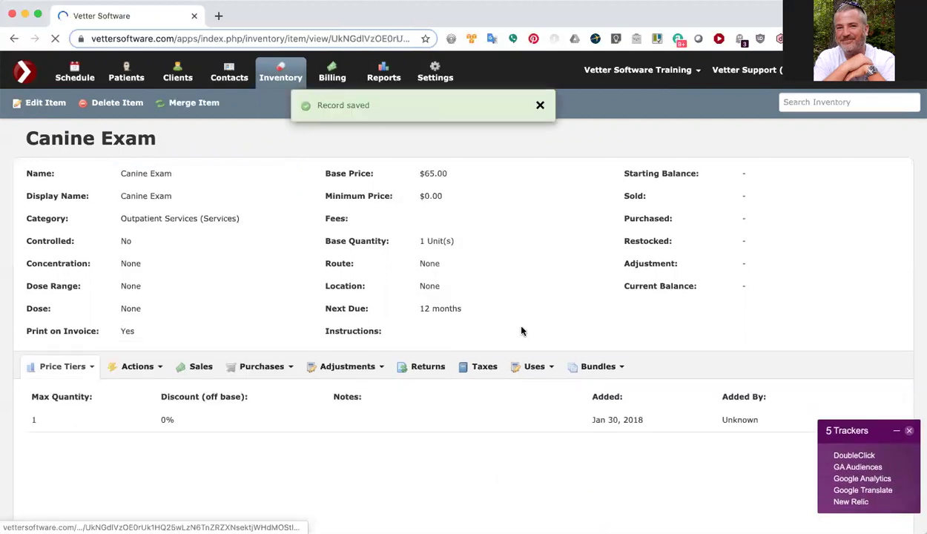
Add a Create reminder action that sends an email for this item 4 weeks before due, and save it.
click(142, 372)
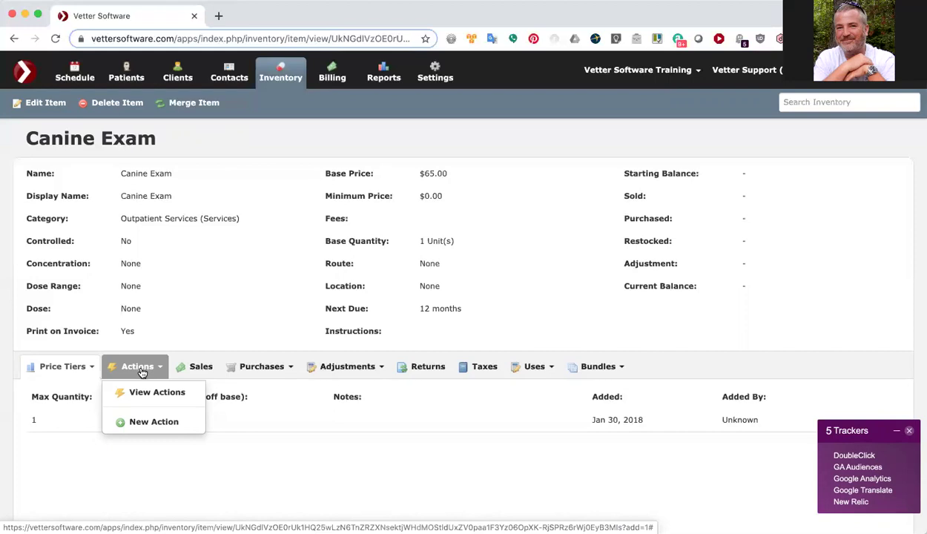
click(145, 422)
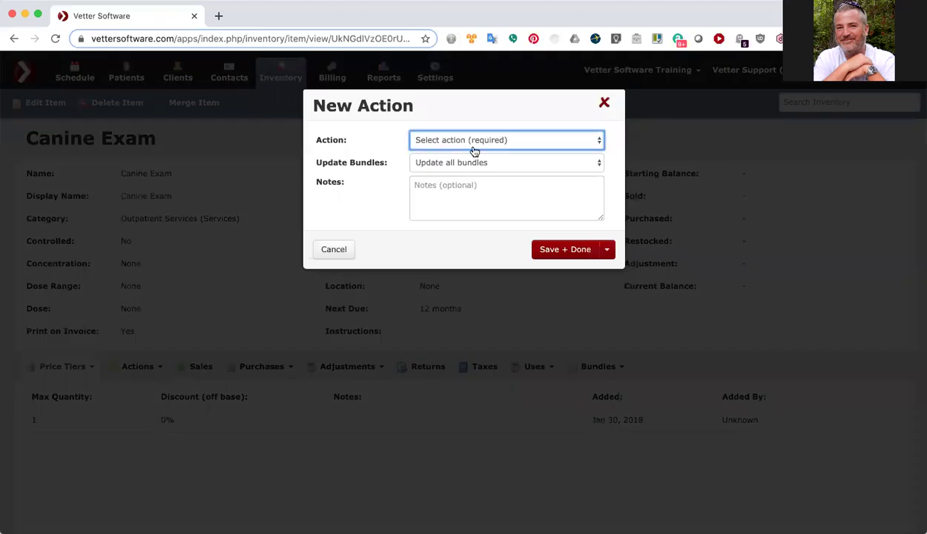
click(474, 150)
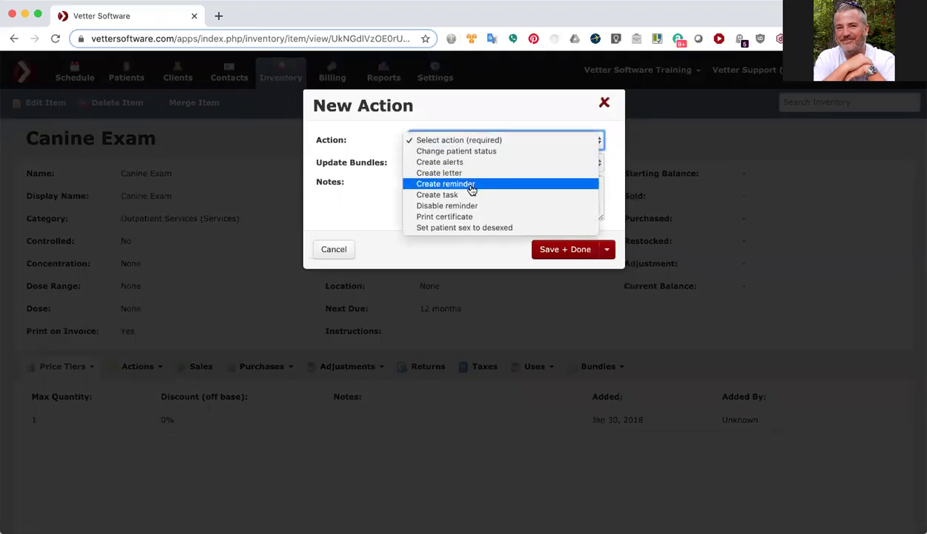
click(469, 185)
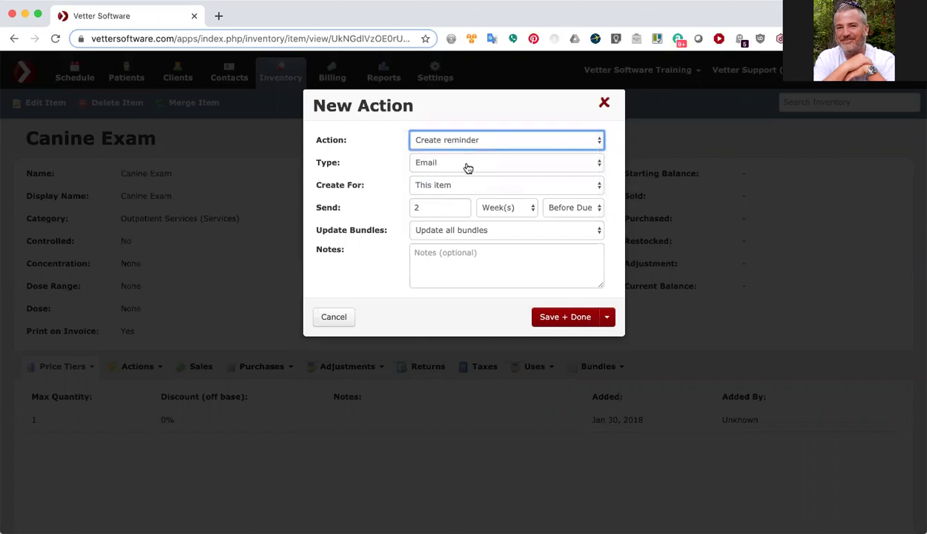
double_click(445, 214)
text(4)
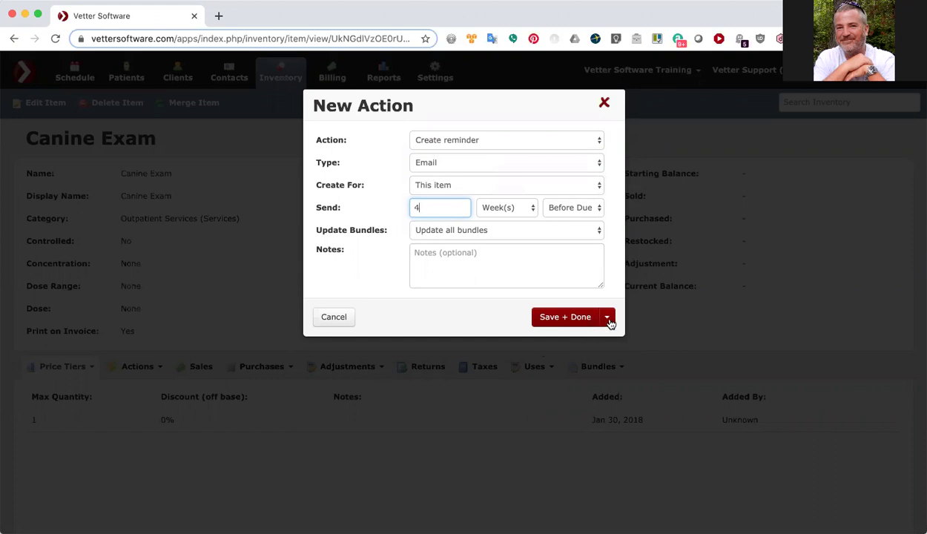
click(566, 319)
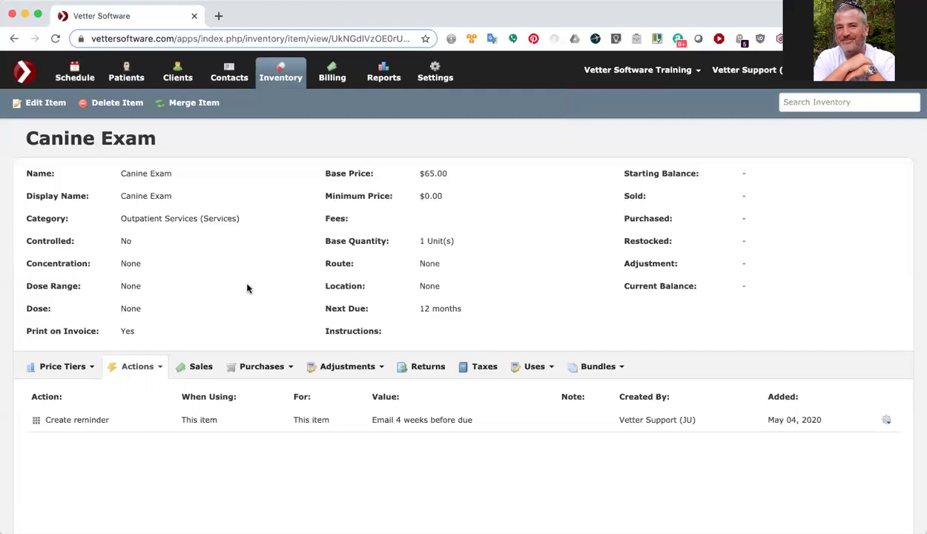
Start a Disable reminder action for the items Annual Exam (001), annual exam (bynog) and Annual Exam (Canine).
click(134, 369)
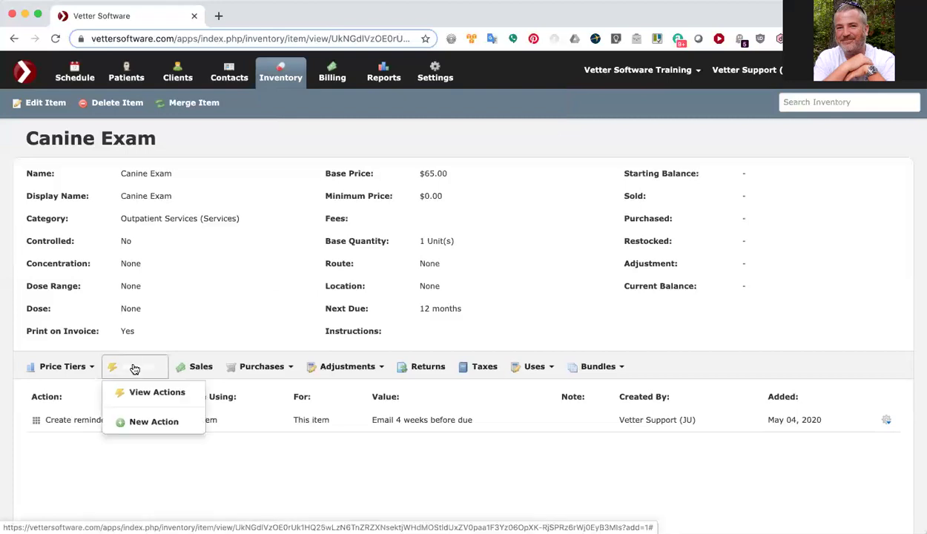
click(151, 424)
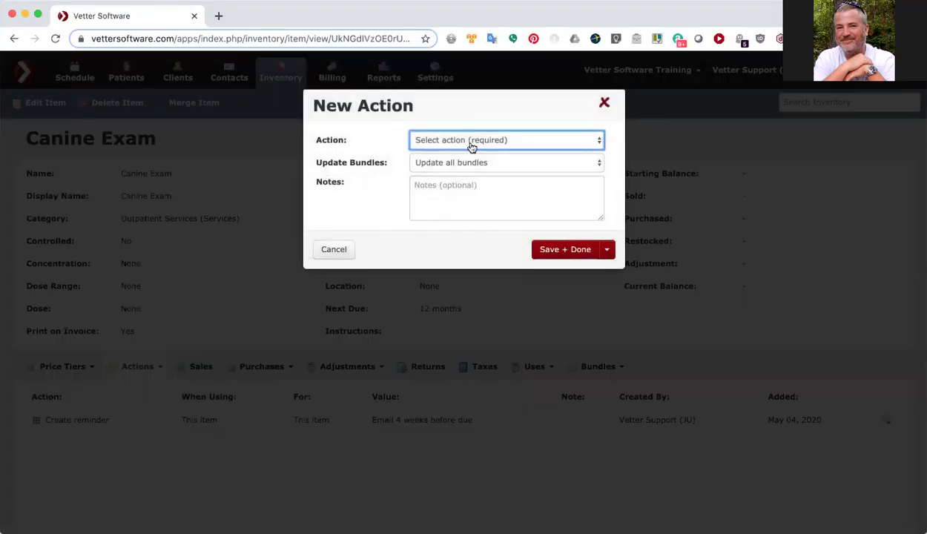
click(472, 147)
click(470, 206)
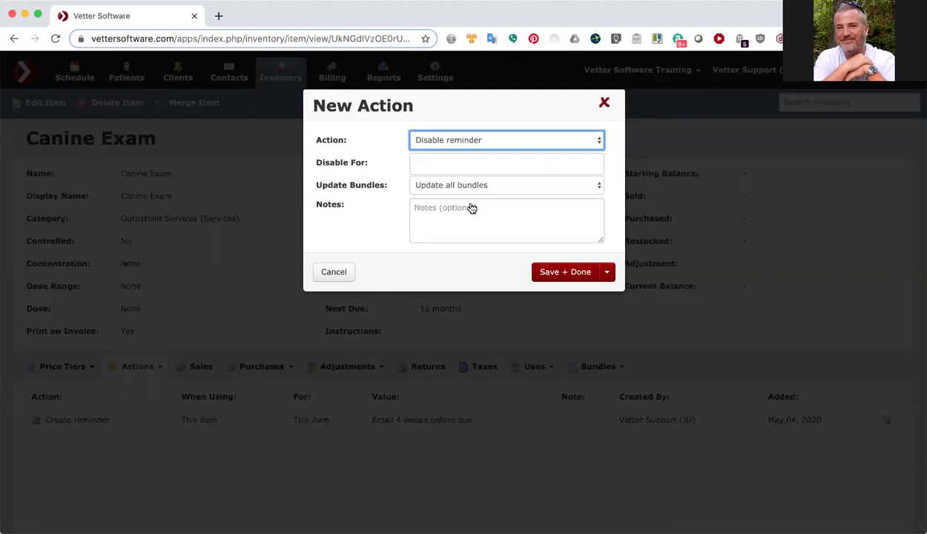
click(438, 162)
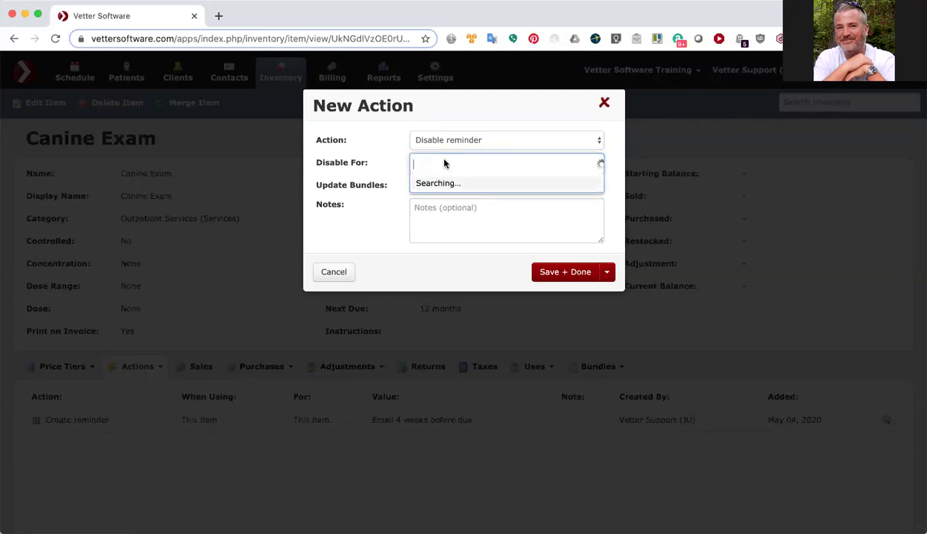
text(exam)
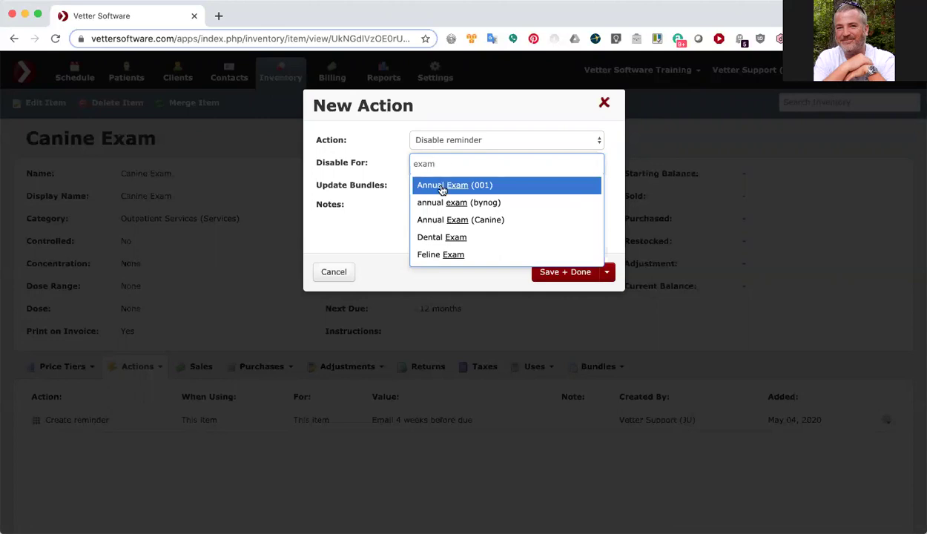
key(super+a)
key(super+c)
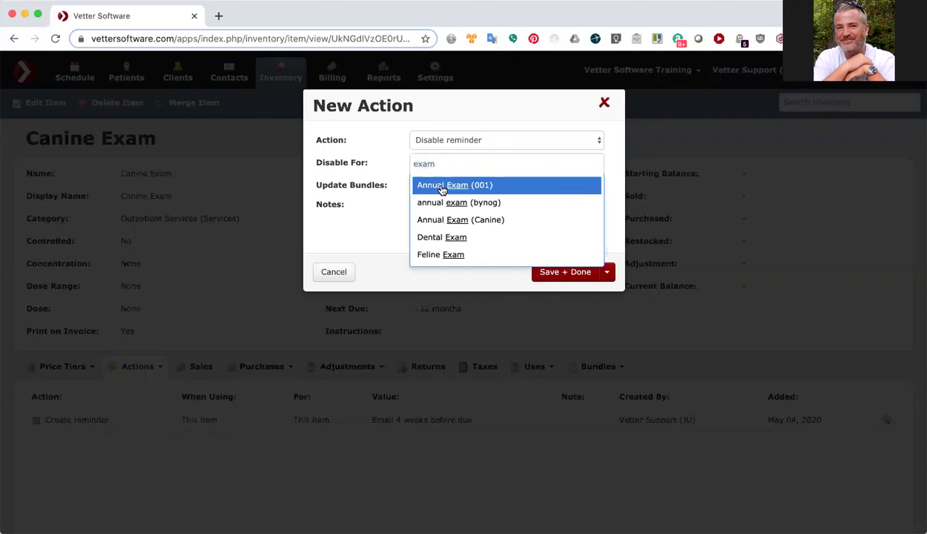
click(442, 188)
key(super+v)
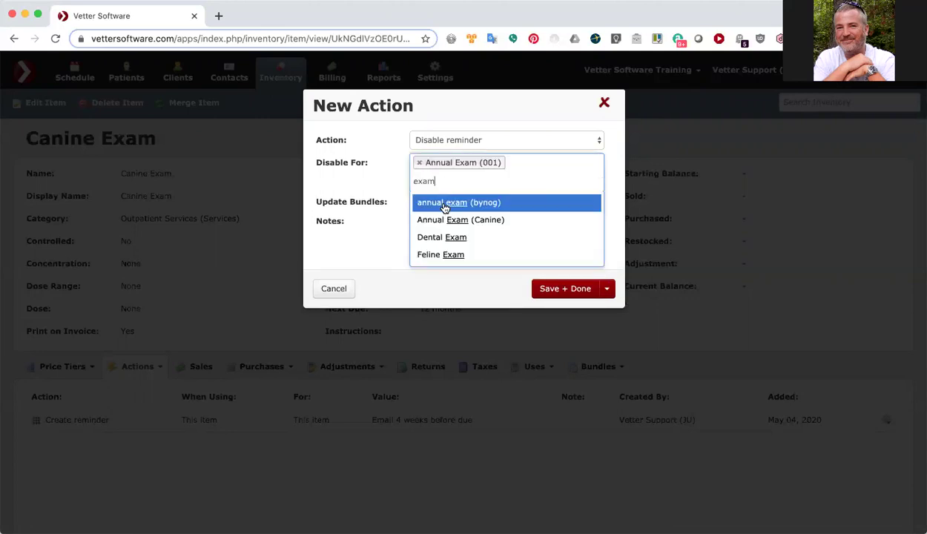
click(444, 205)
click(445, 220)
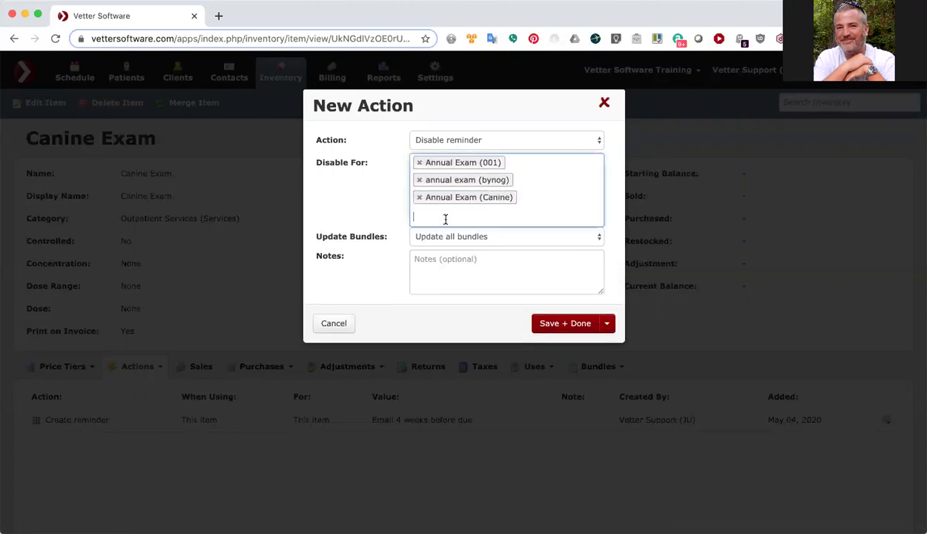
key(super+v)
click(445, 237)
key(super+v)
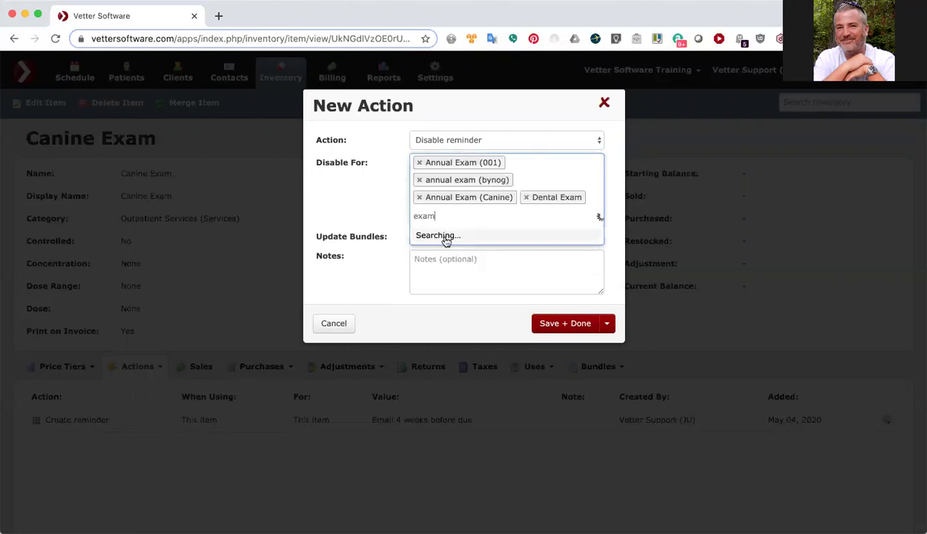
key(BackSpace)
key(BackSpace)
key(BackSpace)
key(BackSpace)
key(Escape)
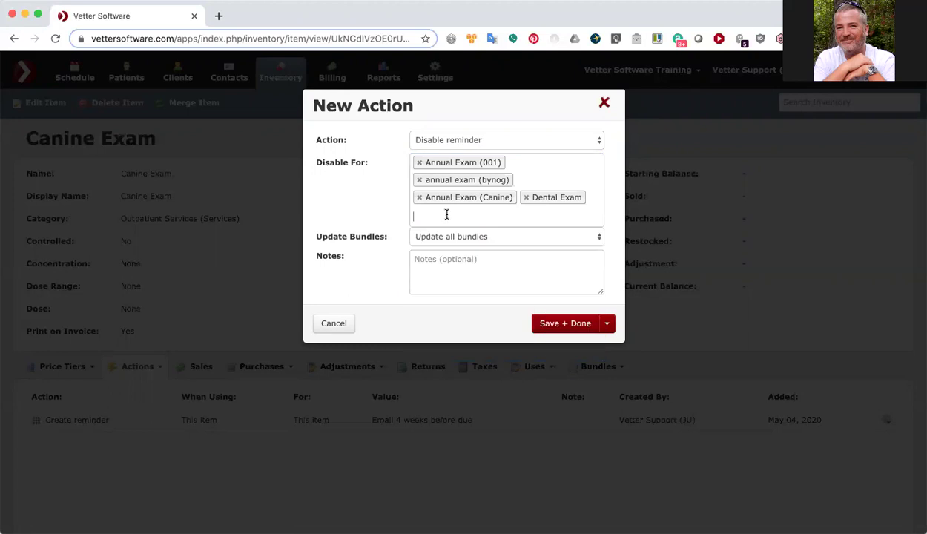
click(526, 198)
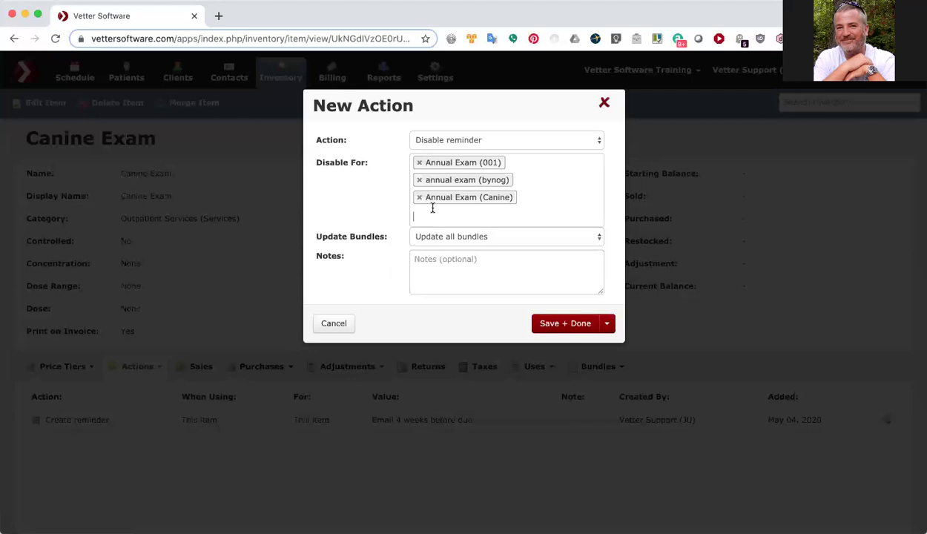
Save the Disable reminder action and move it above the Create reminder action in the item's action list.
click(553, 327)
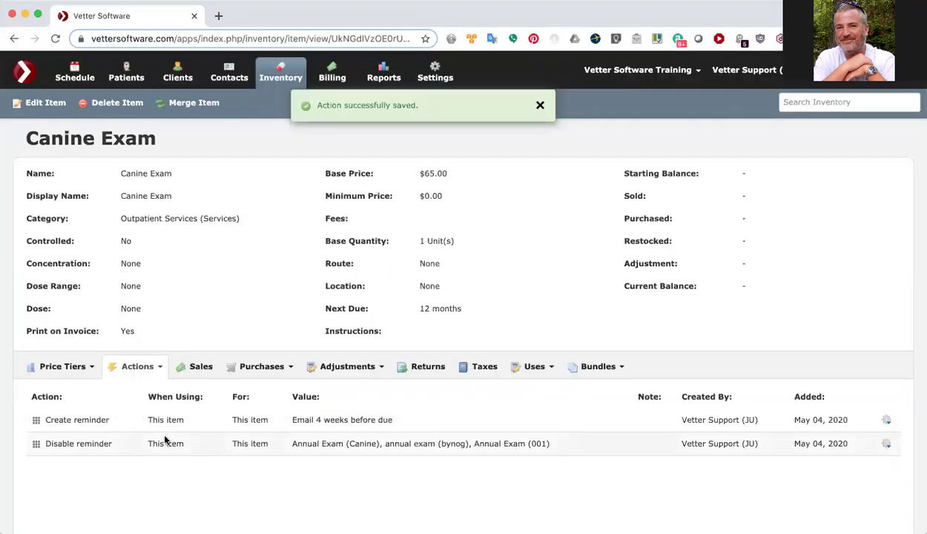
scroll(164, 441, down, 2)
scroll(165, 441, down, 1)
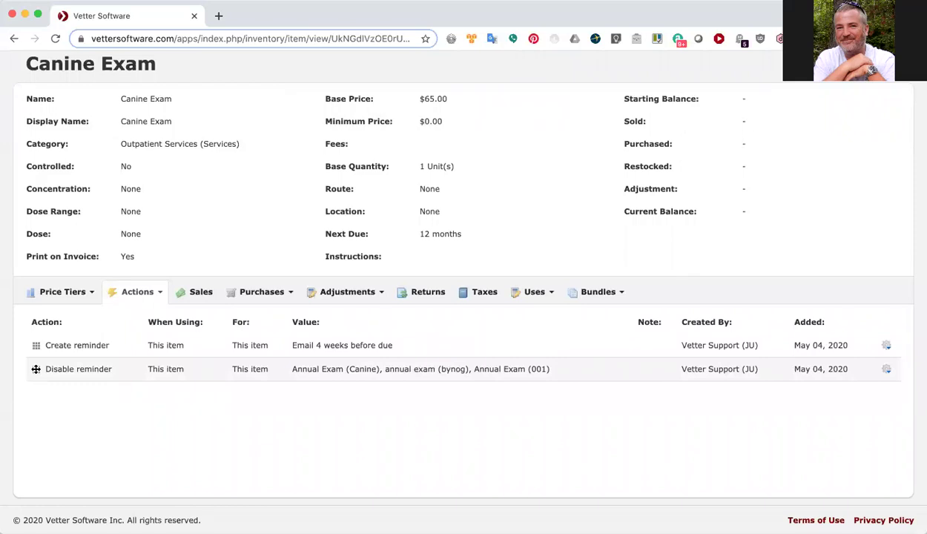
drag(36, 369, 43, 343)
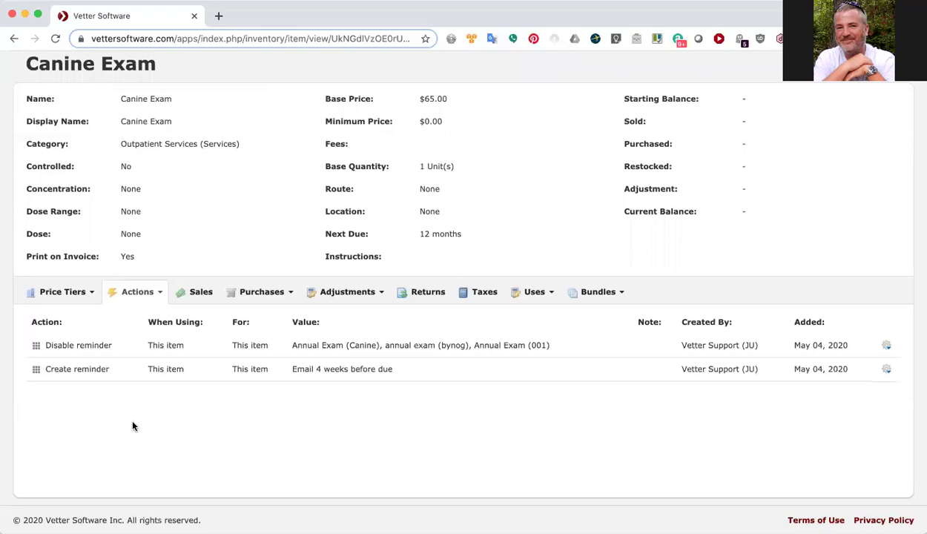
Open the Vetter Software Help Desk support portal.
scroll(258, 321, up, 3)
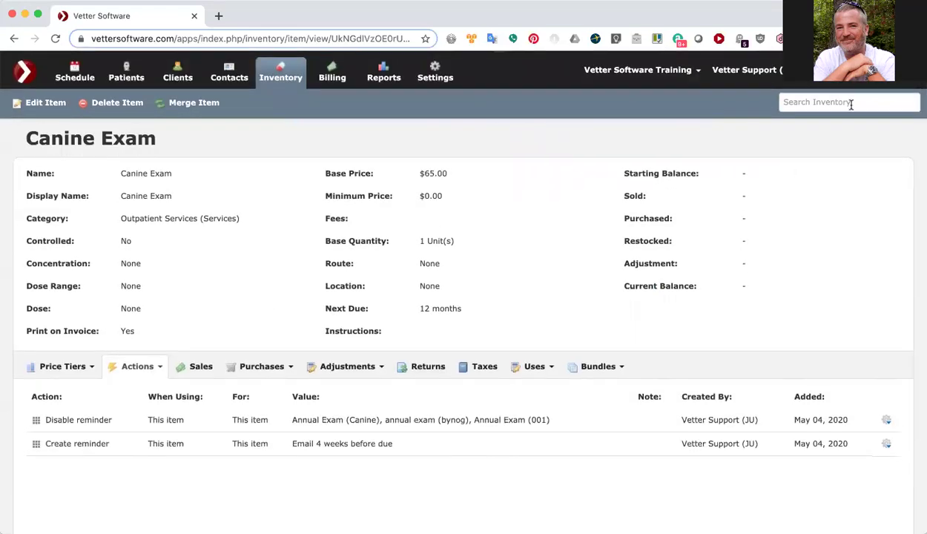
click(885, 80)
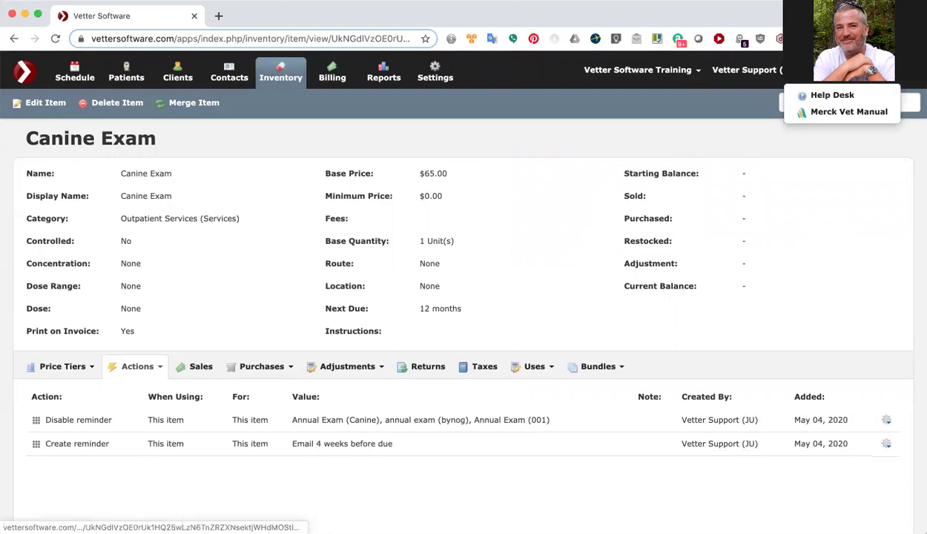
click(831, 95)
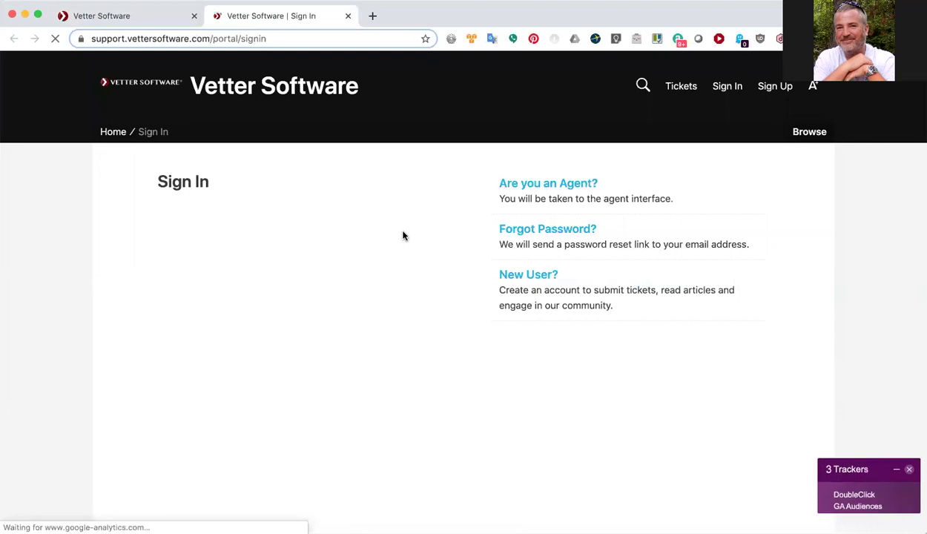